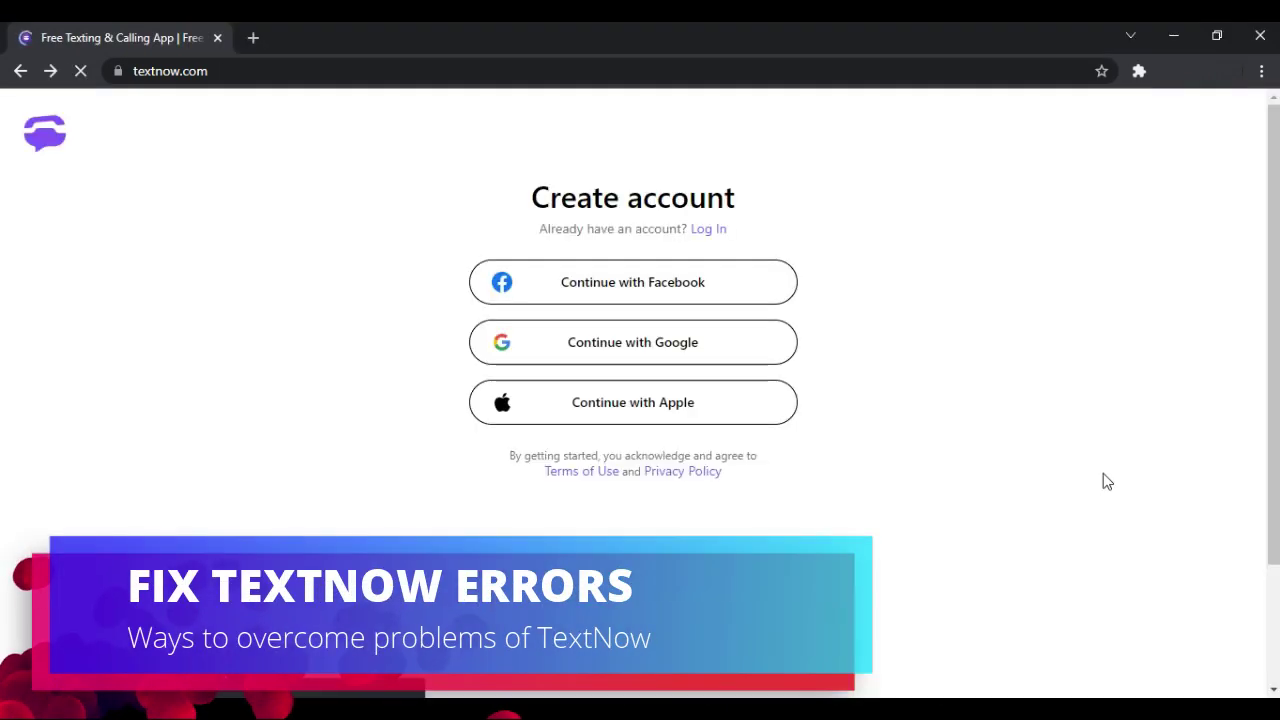
- Return from TextNow's Create account page to the textnow.com homepage
{"action": "left_click", "coordinate": [20, 71]}
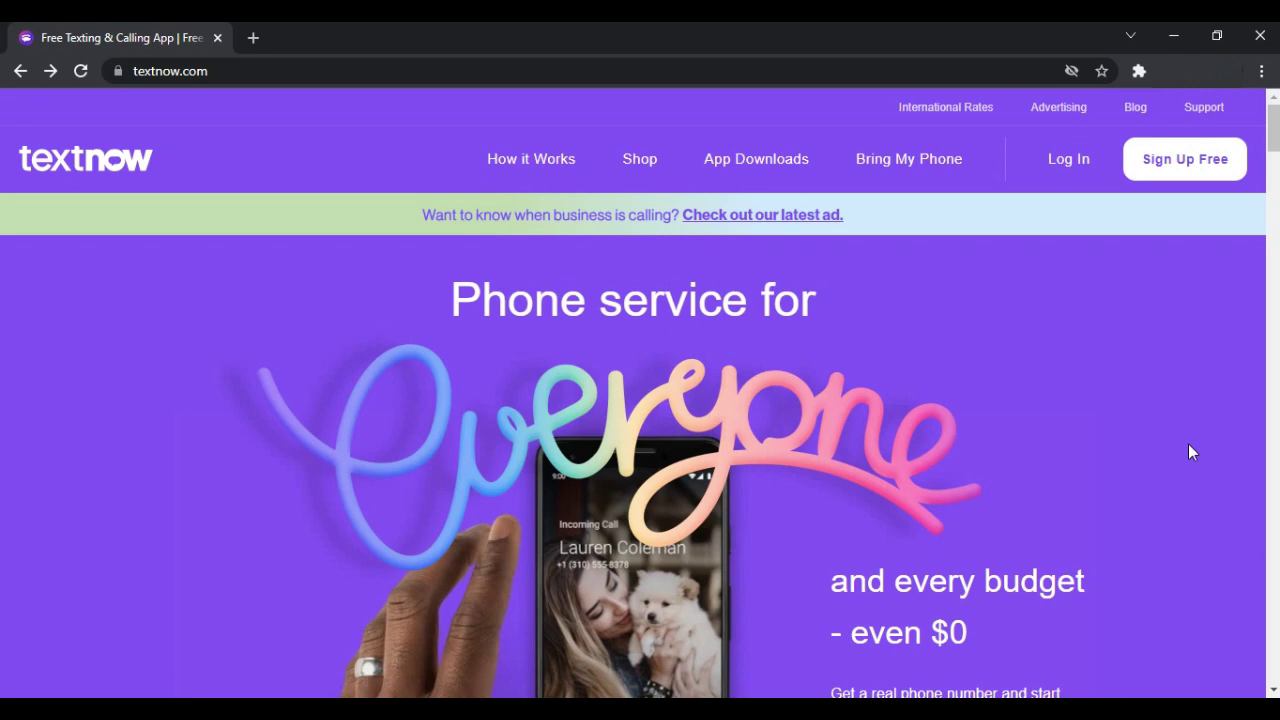
- Open TextNow's Sign Up Free page and reload it
{"action": "left_click", "coordinate": [1186, 160]}
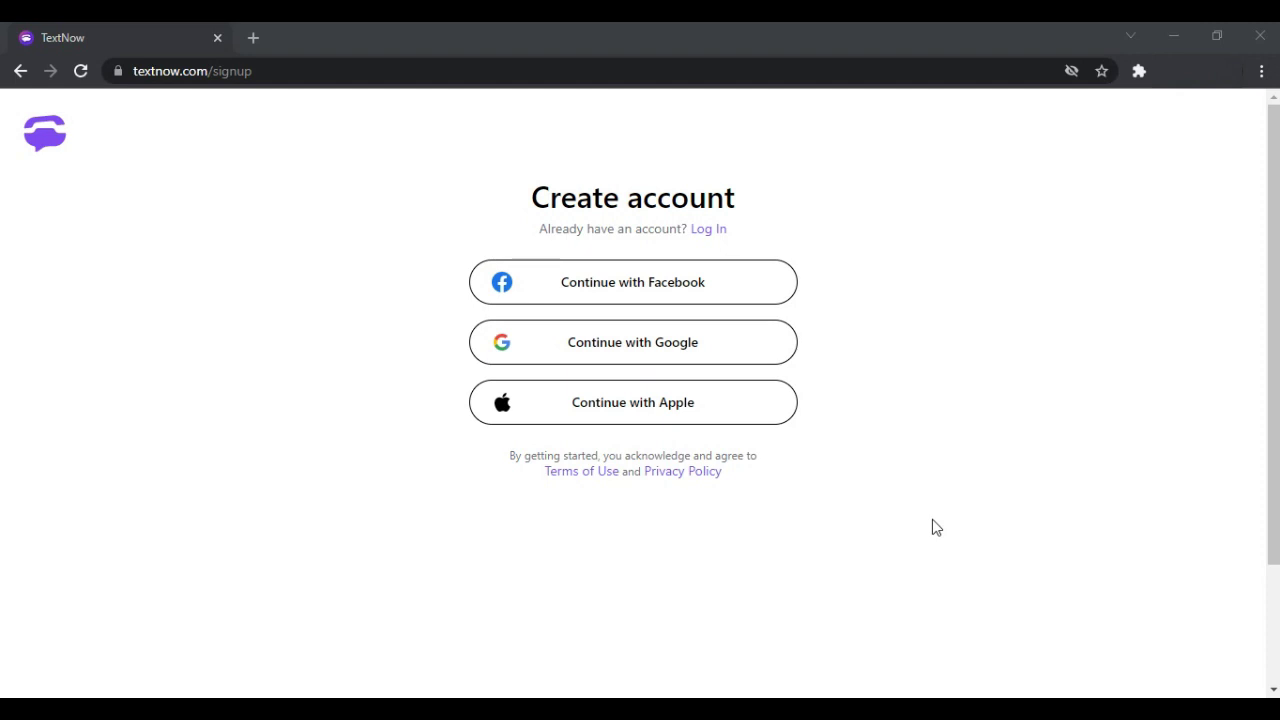
{"action": "key", "text": "F5"}
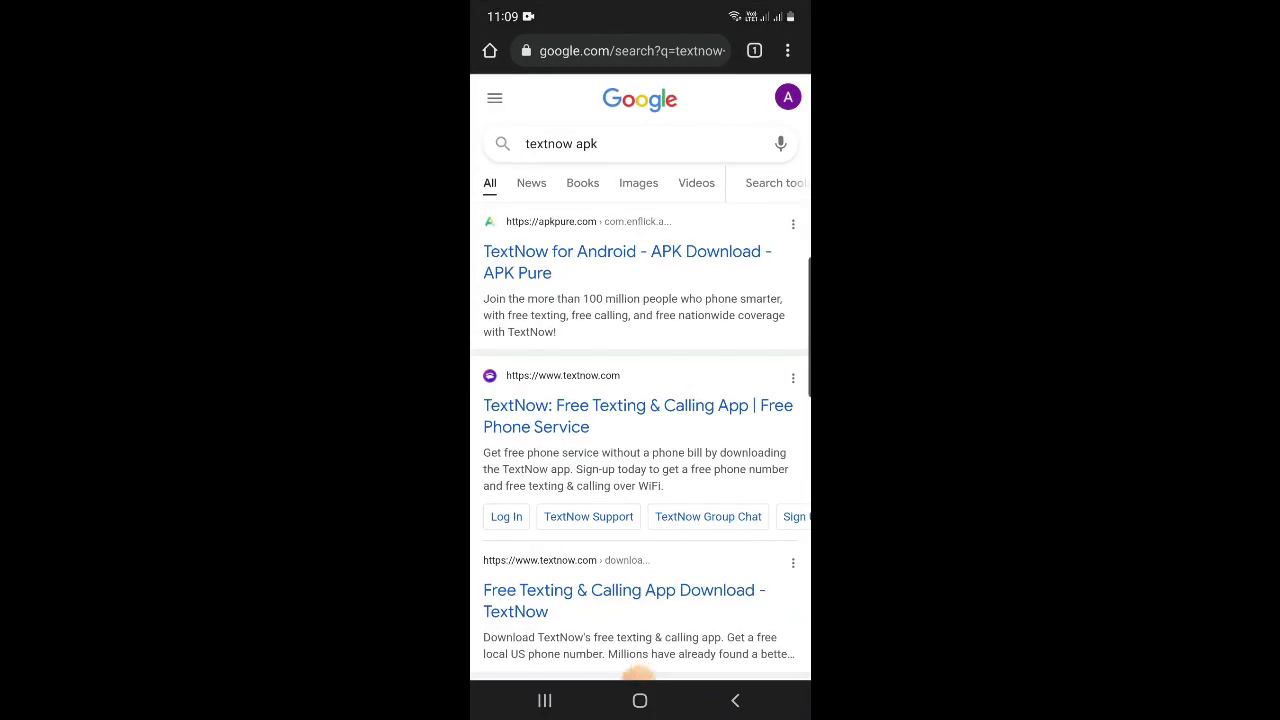
- Download the TextNow APK from the APKPure result, accepting the harmful-file warning
{"action": "left_click", "coordinate": [627, 251]}
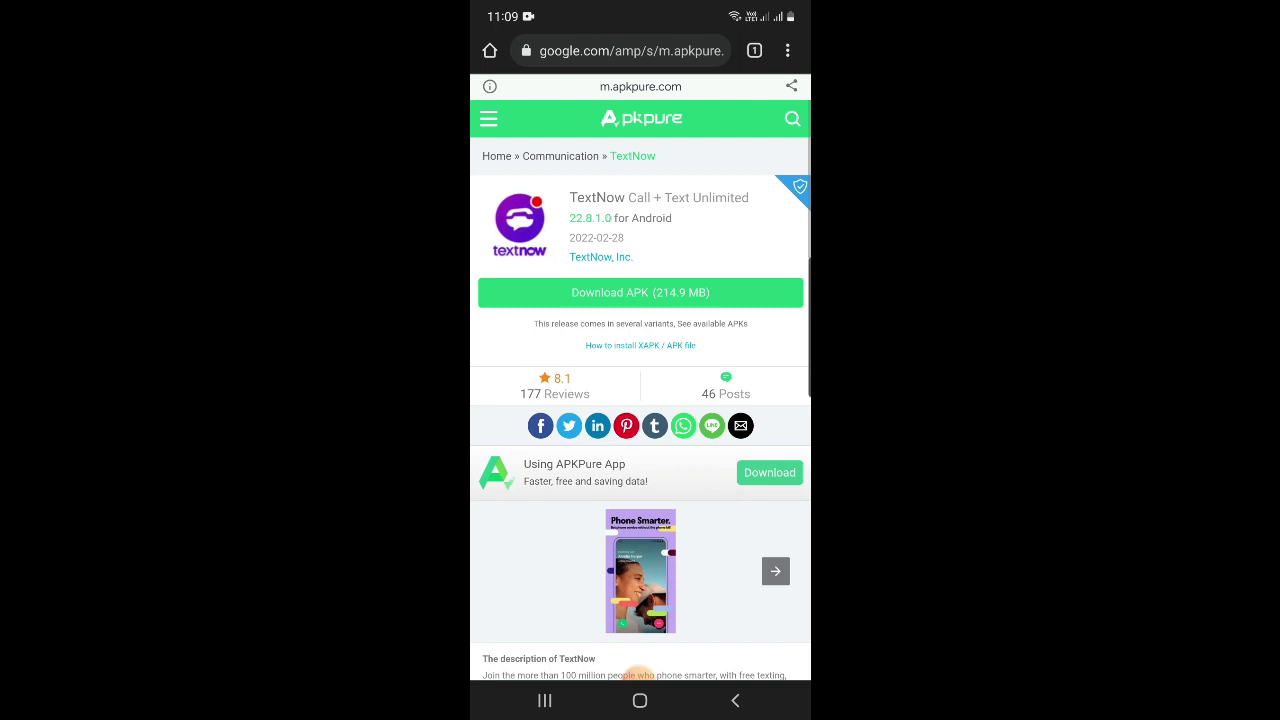
{"action": "left_click", "coordinate": [640, 292]}
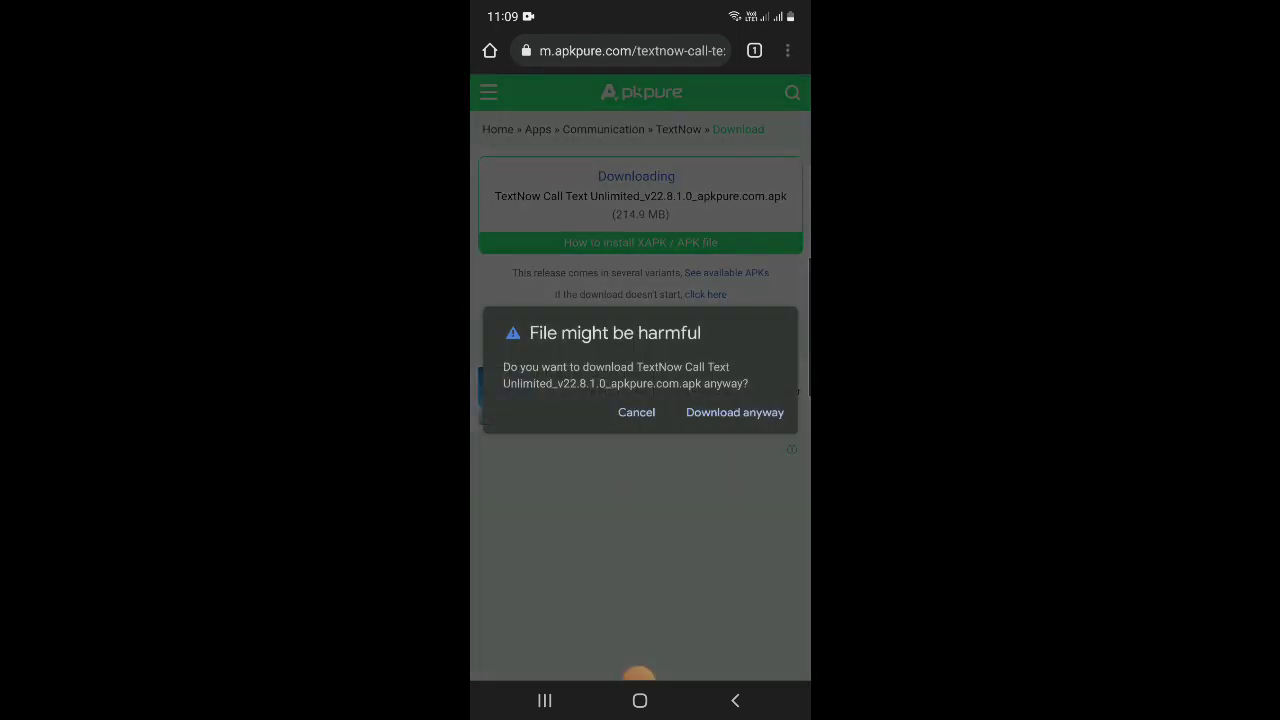
{"action": "left_click", "coordinate": [734, 412]}
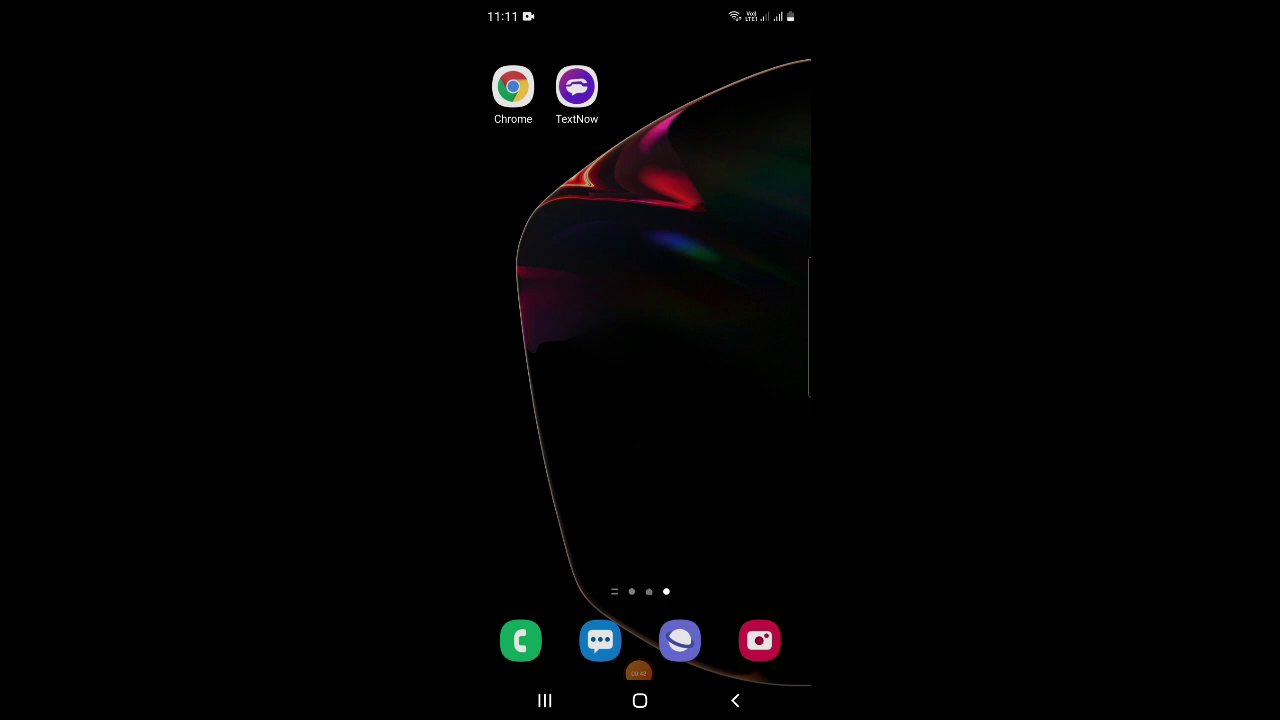
- Launch the newly installed TextNow app and start signing up
{"action": "left_click", "coordinate": [576, 87]}
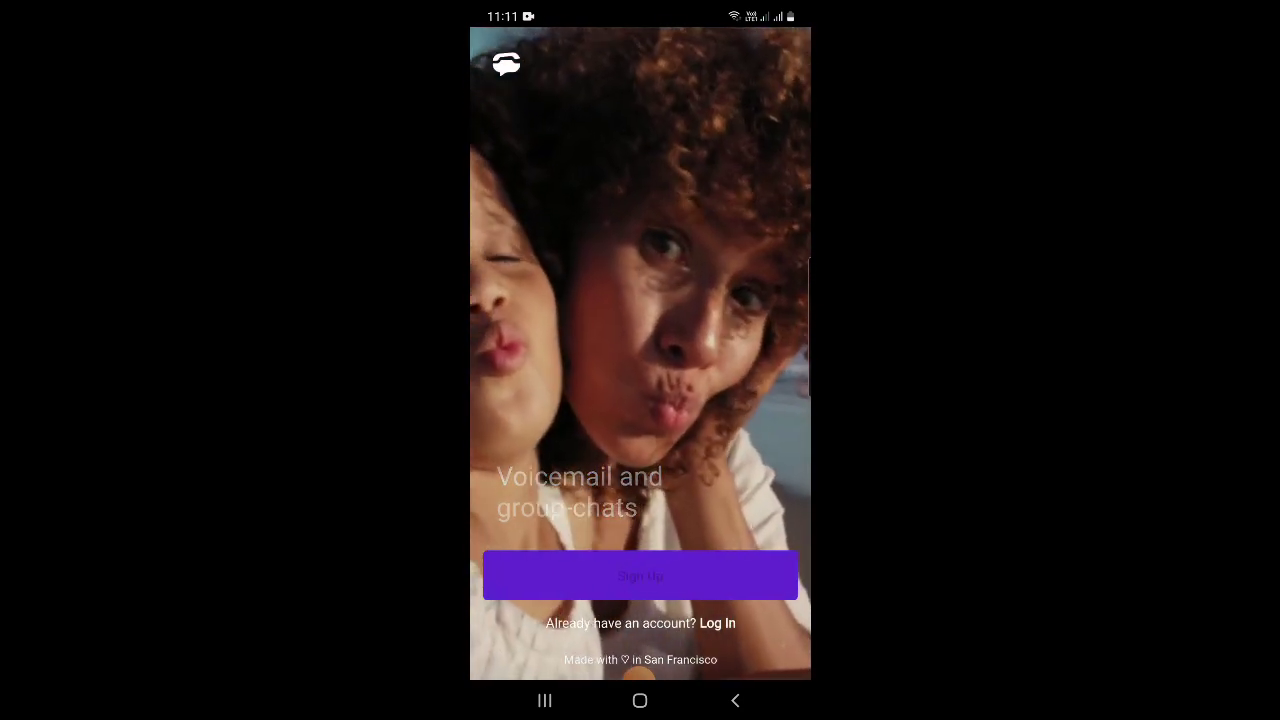
{"action": "left_click", "coordinate": [640, 576]}
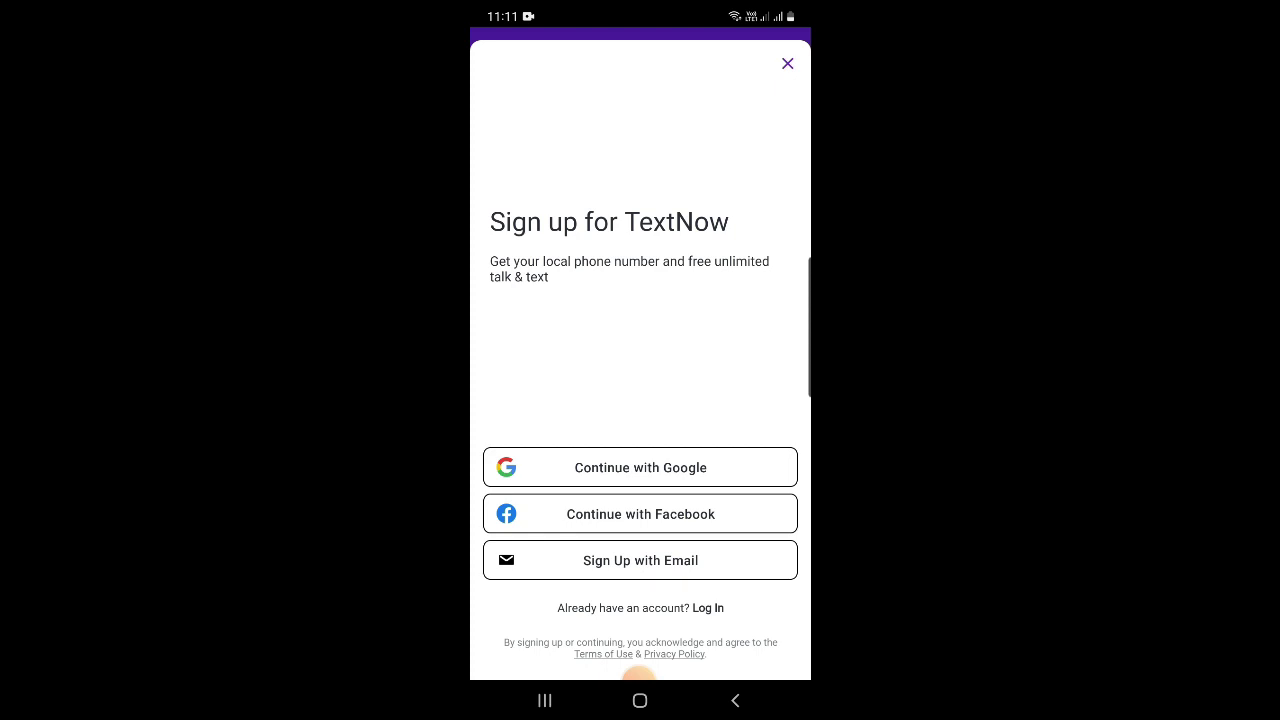
- Create the TextNow account with email sign-up, entering the account password
{"action": "left_click", "coordinate": [640, 560]}
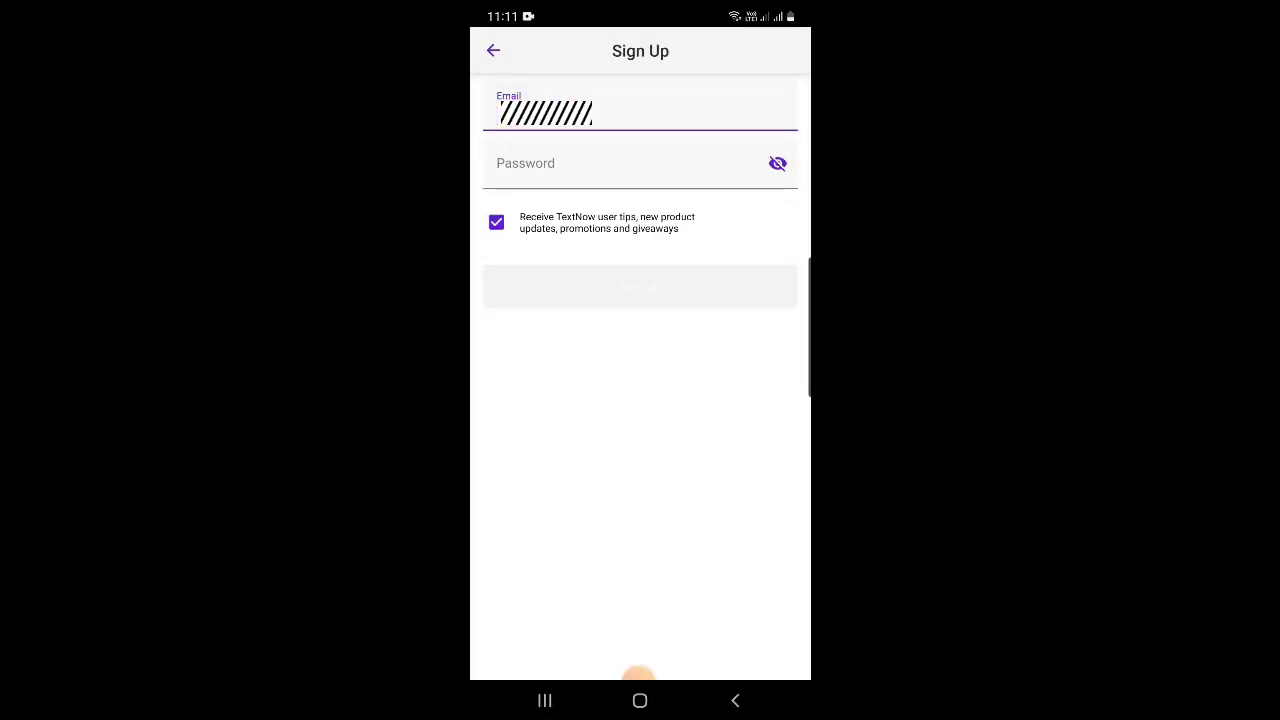
{"action": "left_click", "coordinate": [620, 163]}
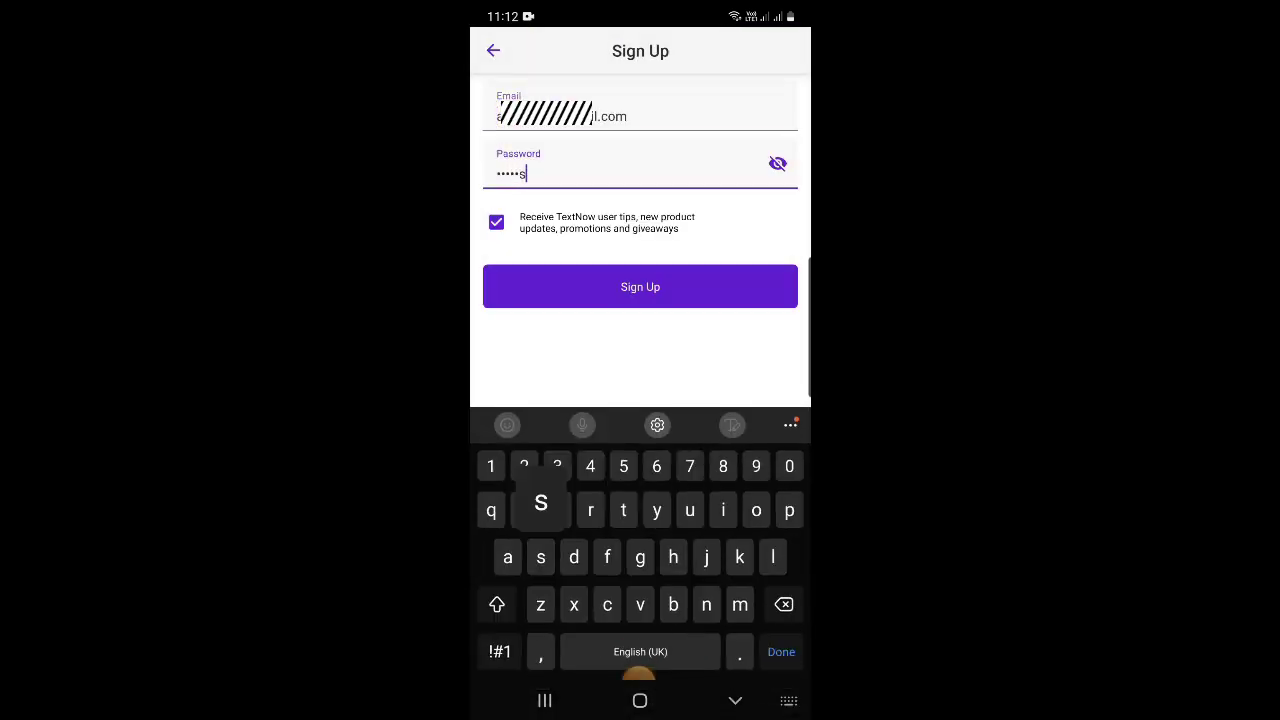
{"action": "key", "text": "Escape"}
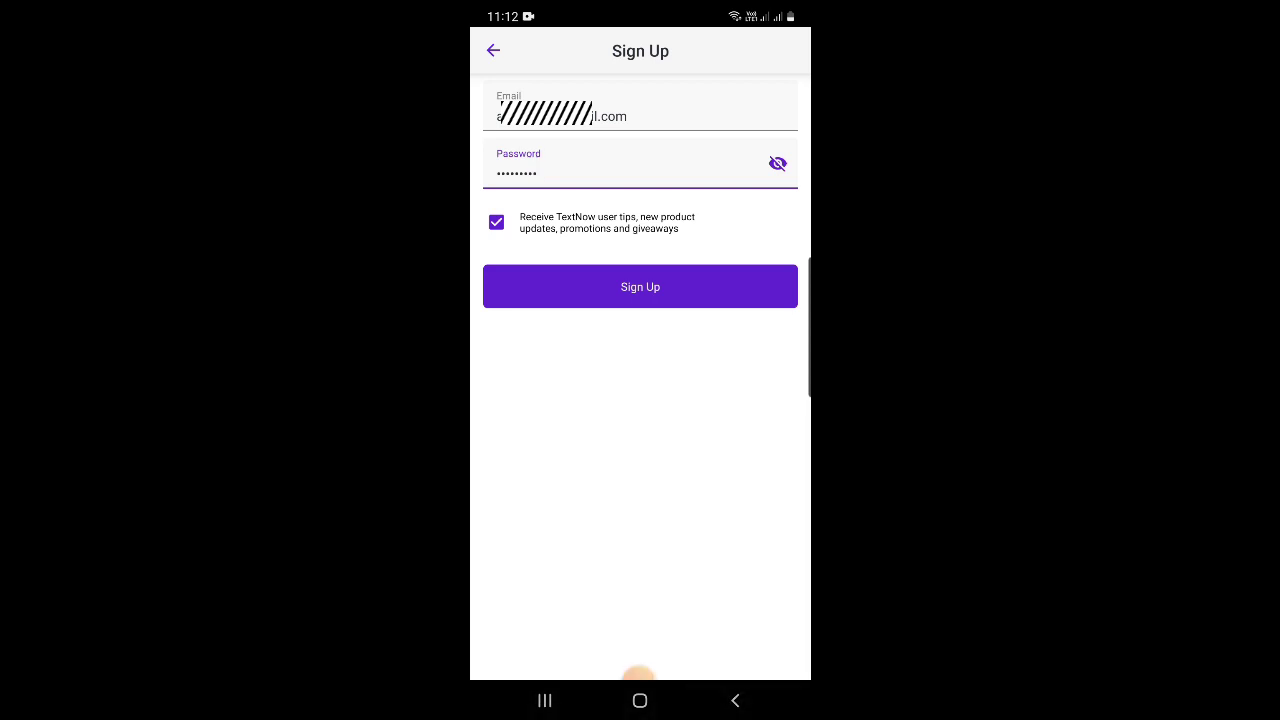
{"action": "left_click", "coordinate": [640, 287]}
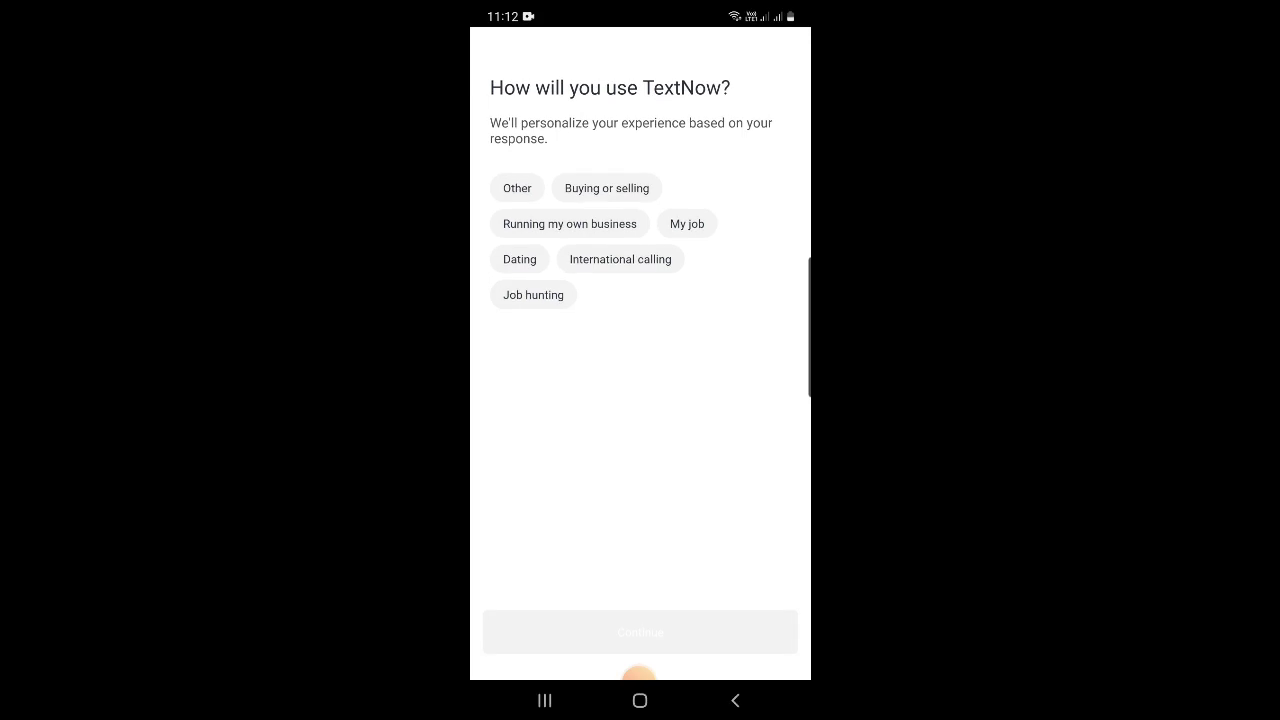
- Choose Other as the intended use and skip the call set-up
{"action": "left_click", "coordinate": [517, 188]}
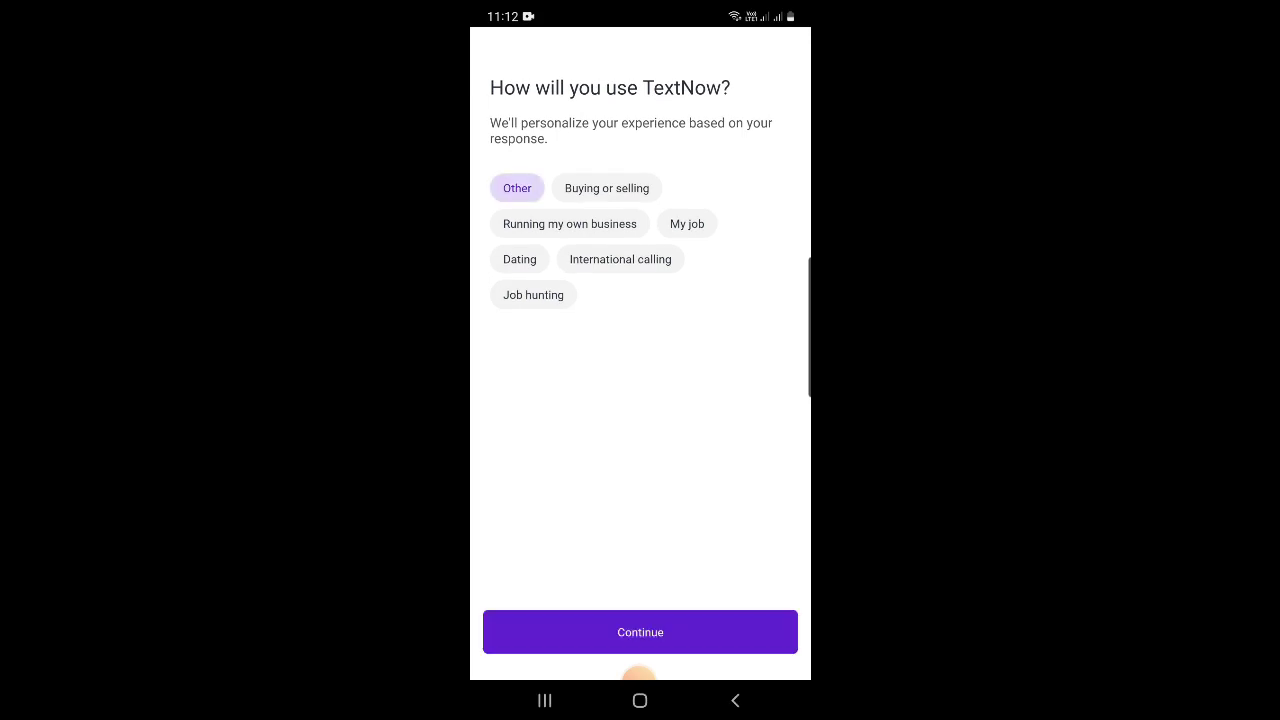
{"action": "left_click", "coordinate": [640, 632]}
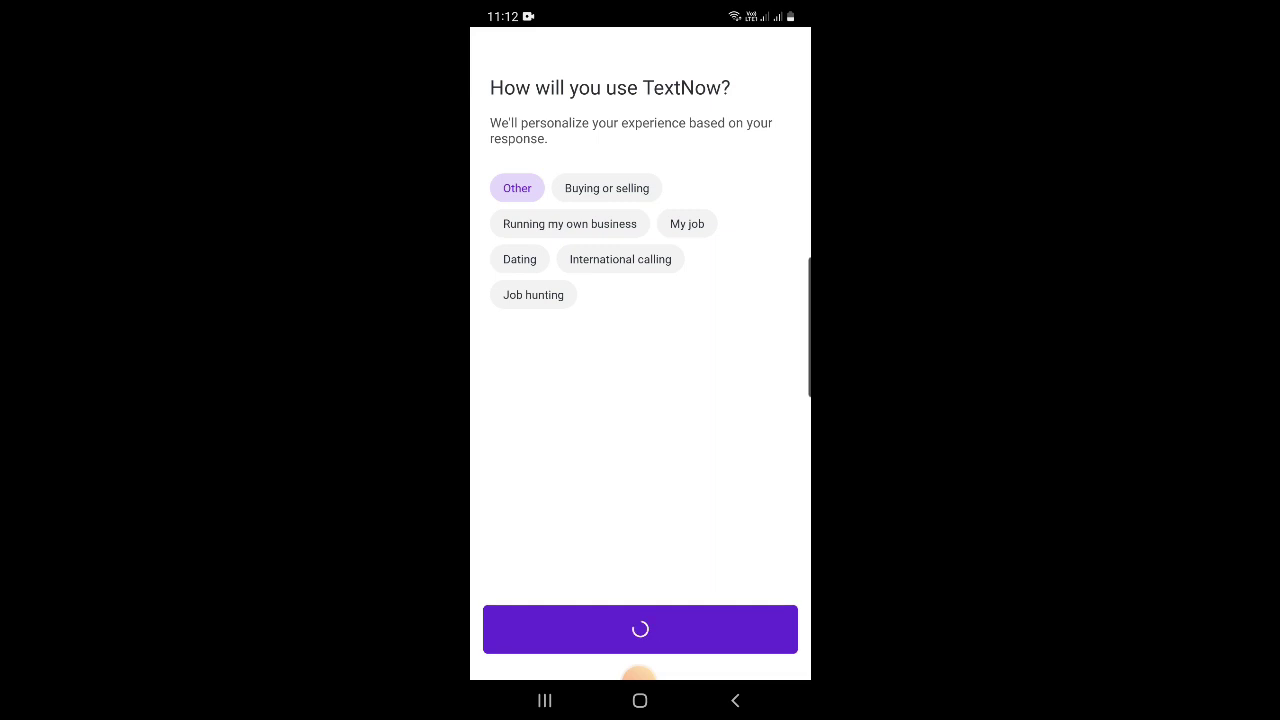
{"action": "left_click", "coordinate": [640, 632]}
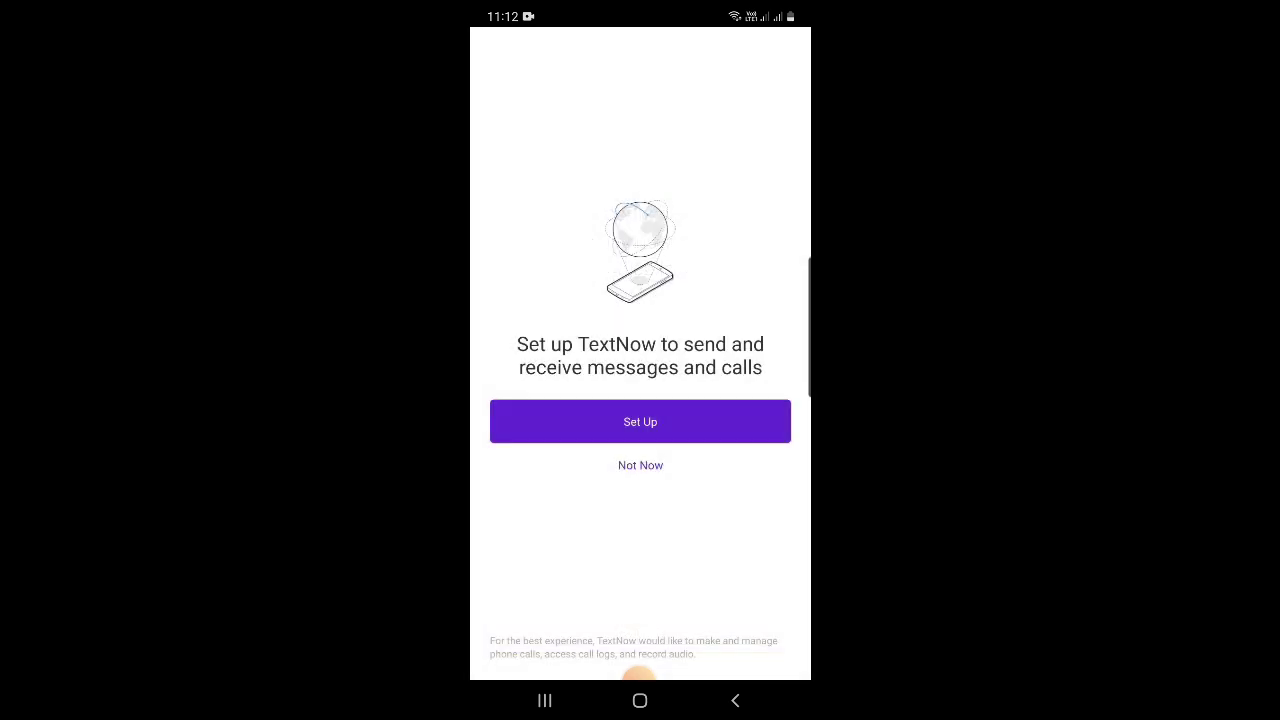
{"action": "left_click", "coordinate": [640, 465]}
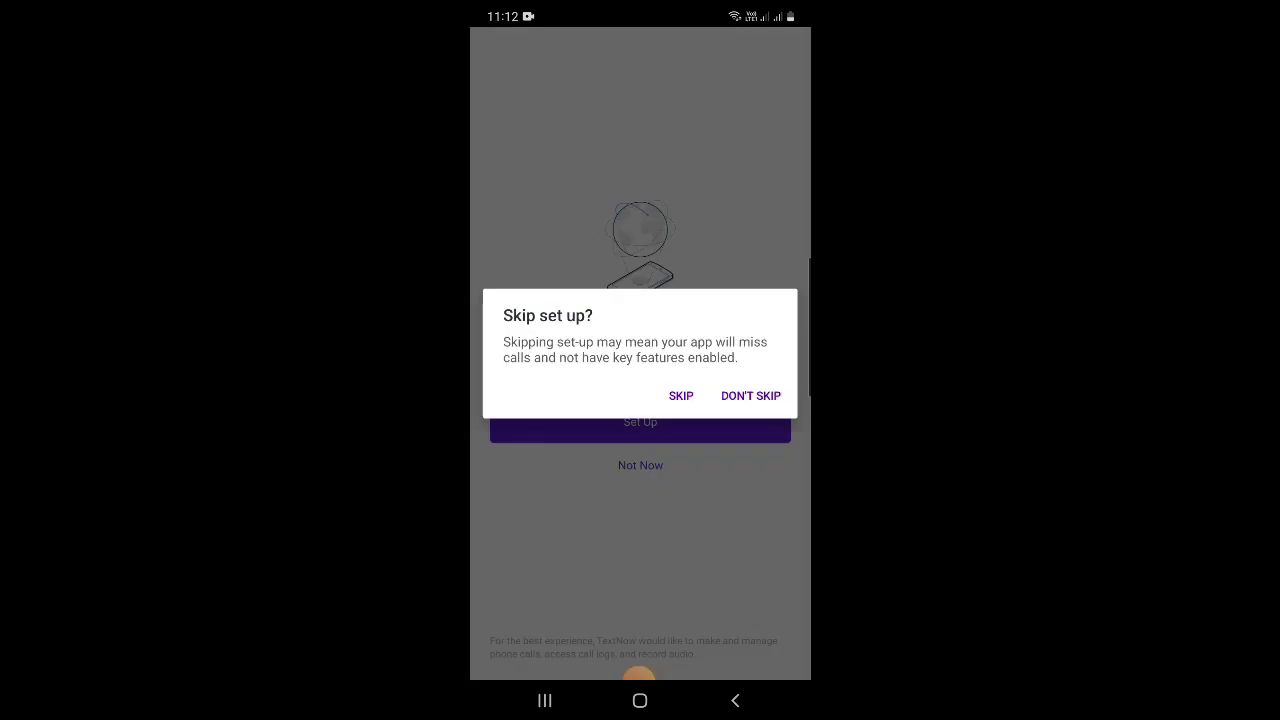
{"action": "left_click", "coordinate": [681, 395]}
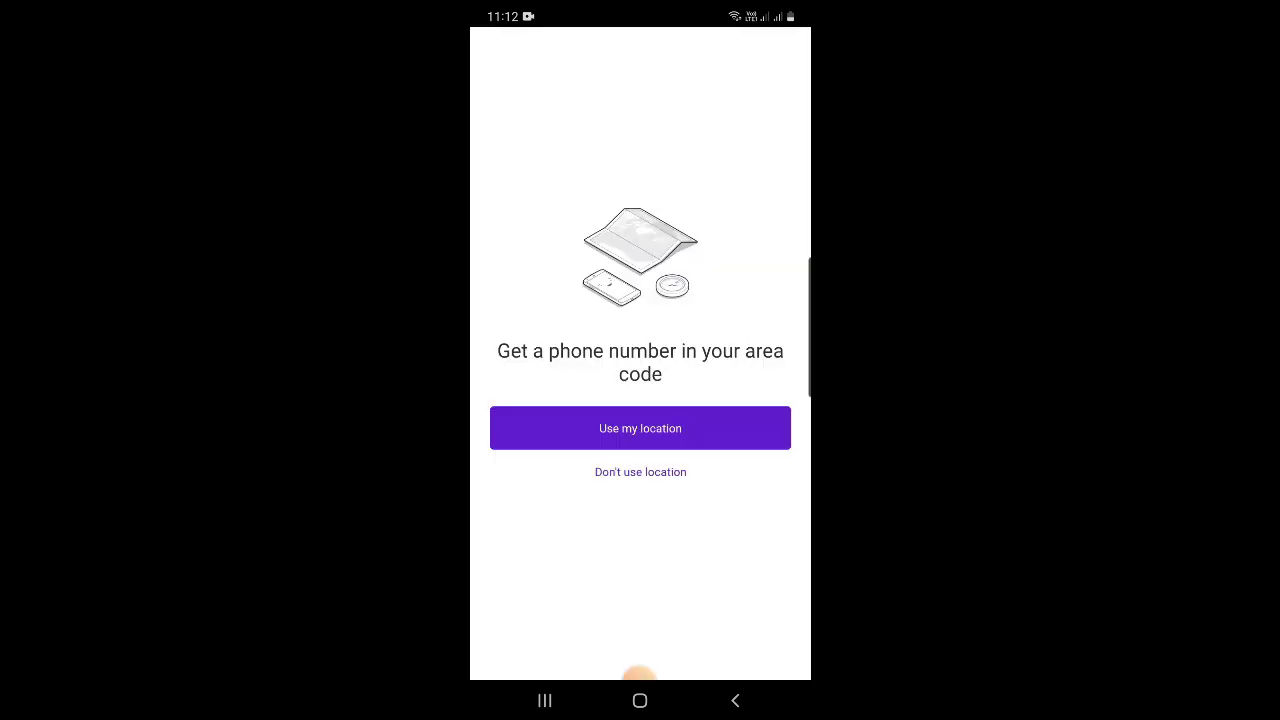
- Search area code 914 manually and claim the first free number listed
{"action": "left_click", "coordinate": [640, 471]}
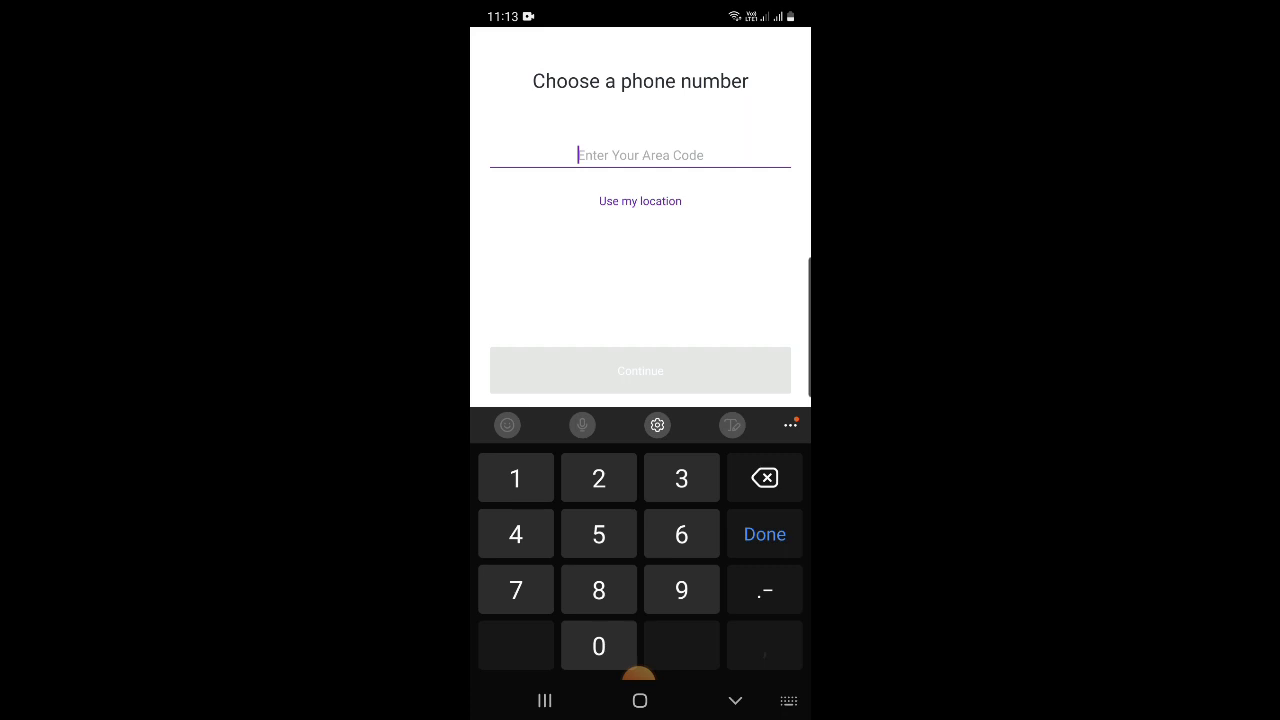
{"action": "type", "text": "914"}
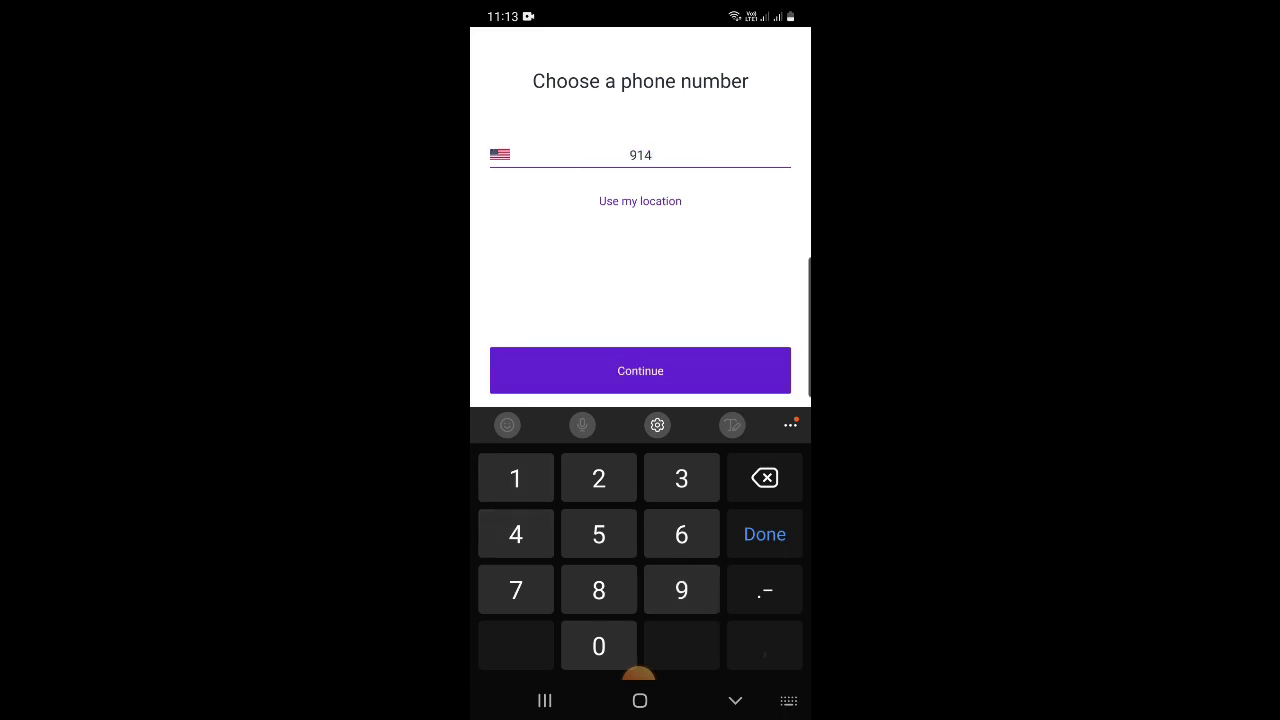
{"action": "key", "text": "Return"}
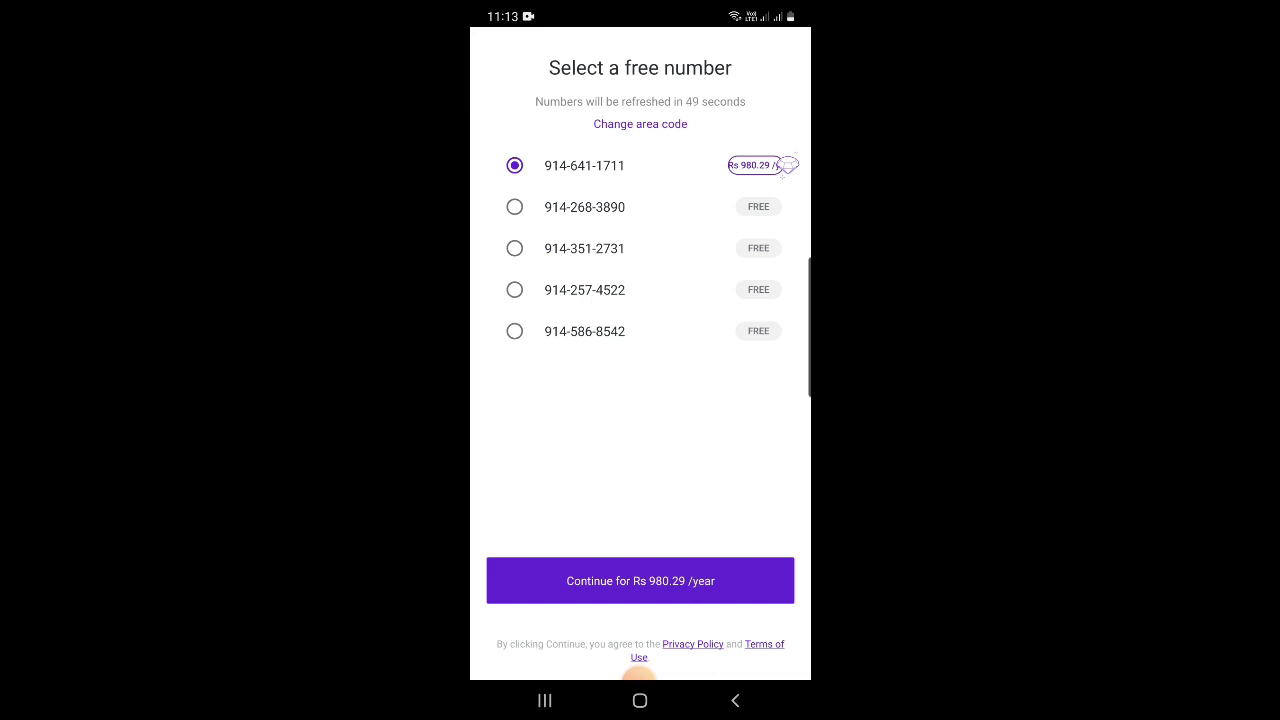
{"action": "left_click", "coordinate": [600, 207]}
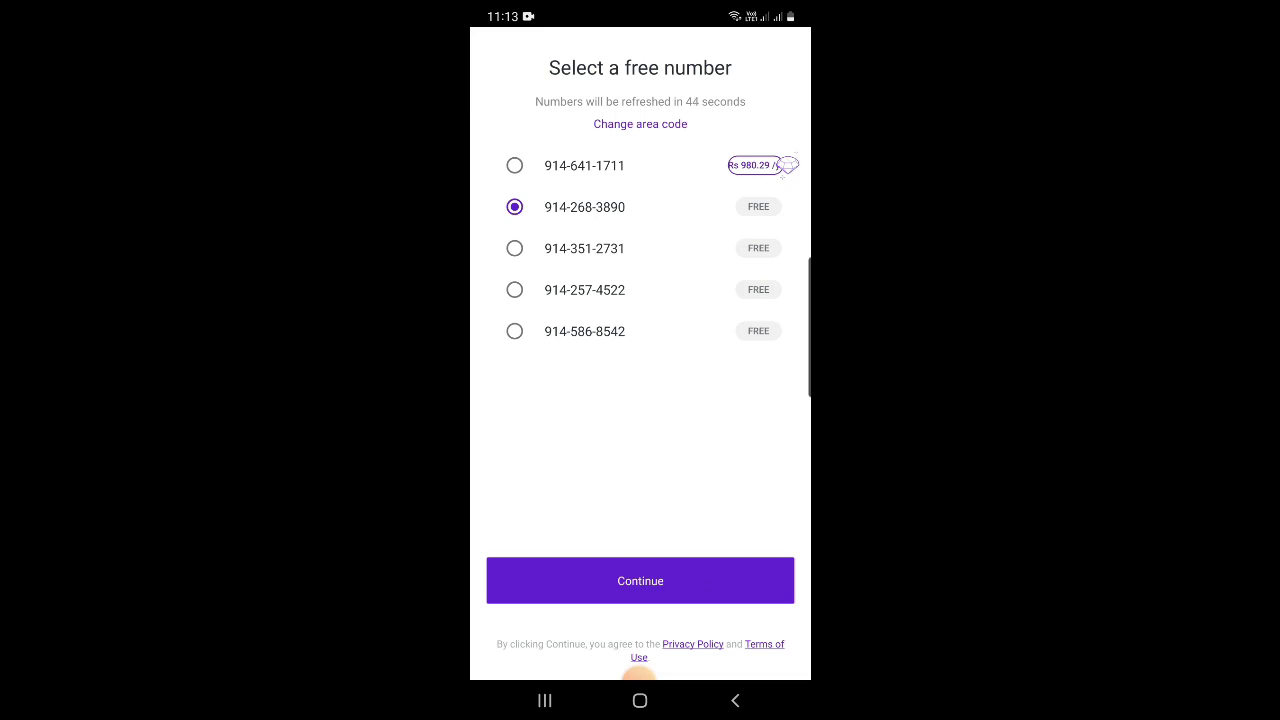
{"action": "left_click", "coordinate": [640, 580]}
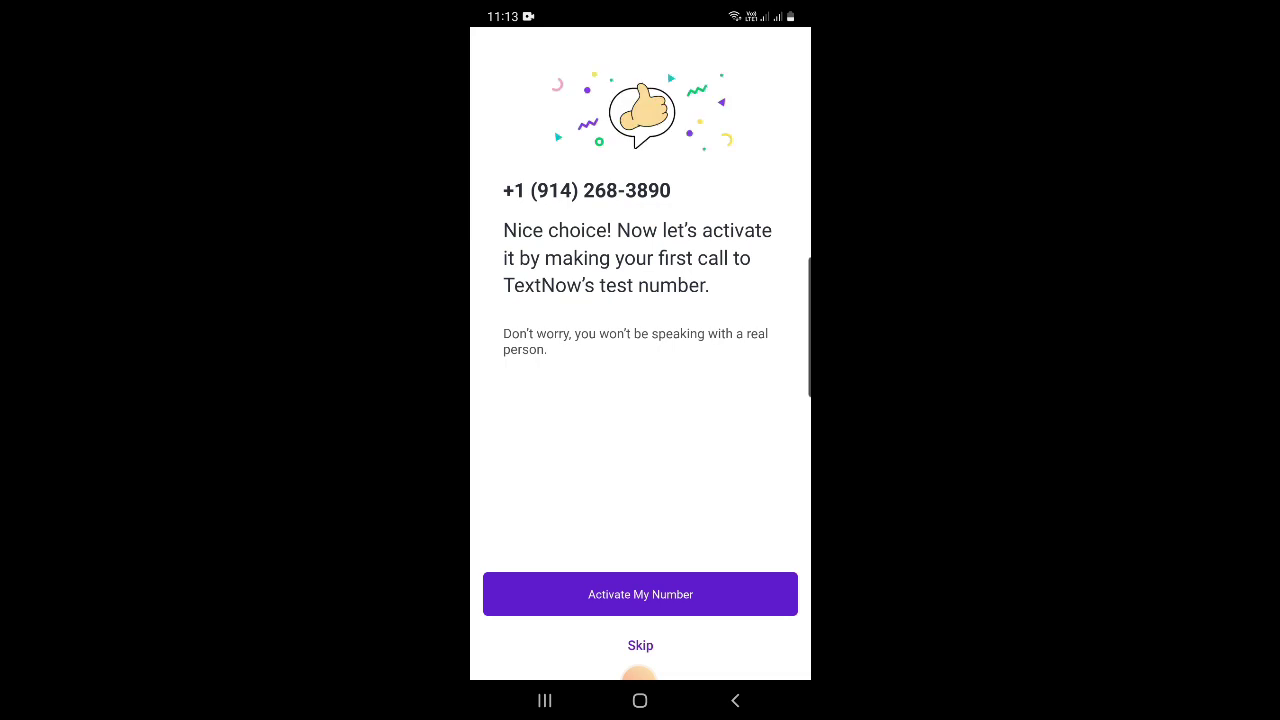
- Place the activation test call after allowing audio recording and phone-call permissions, then end it
{"action": "left_click", "coordinate": [640, 594]}
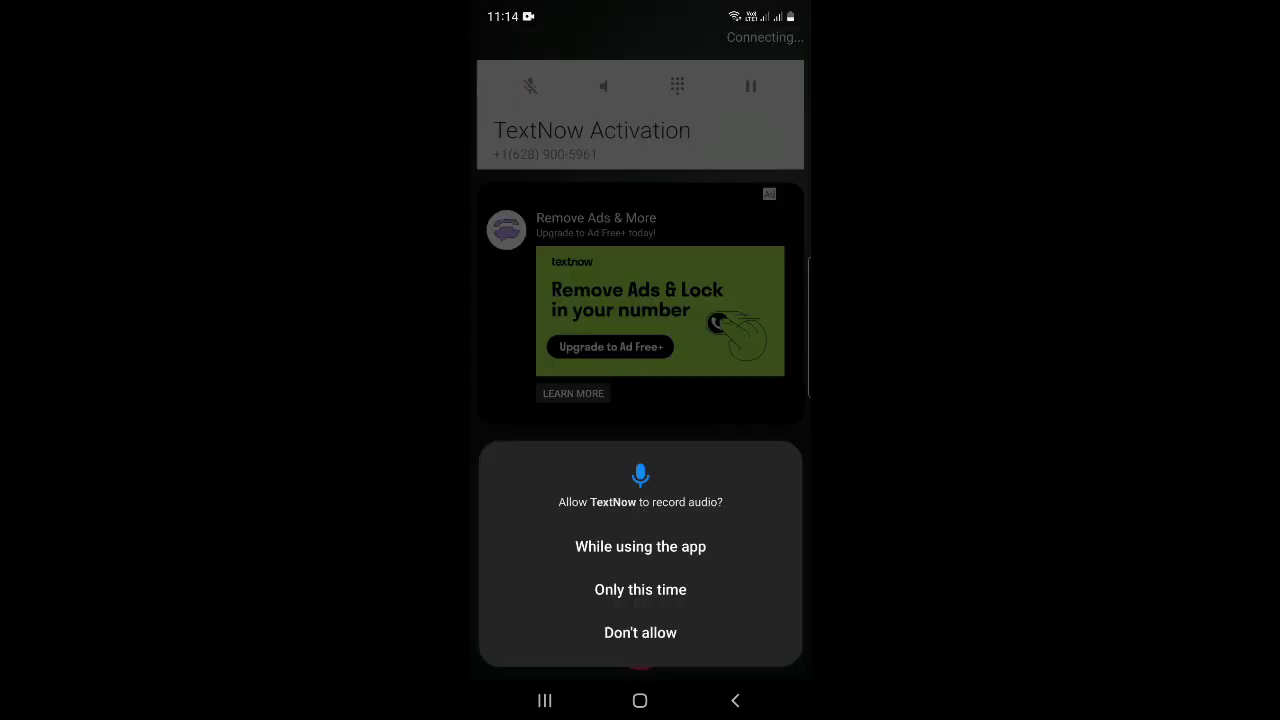
{"action": "left_click", "coordinate": [640, 546]}
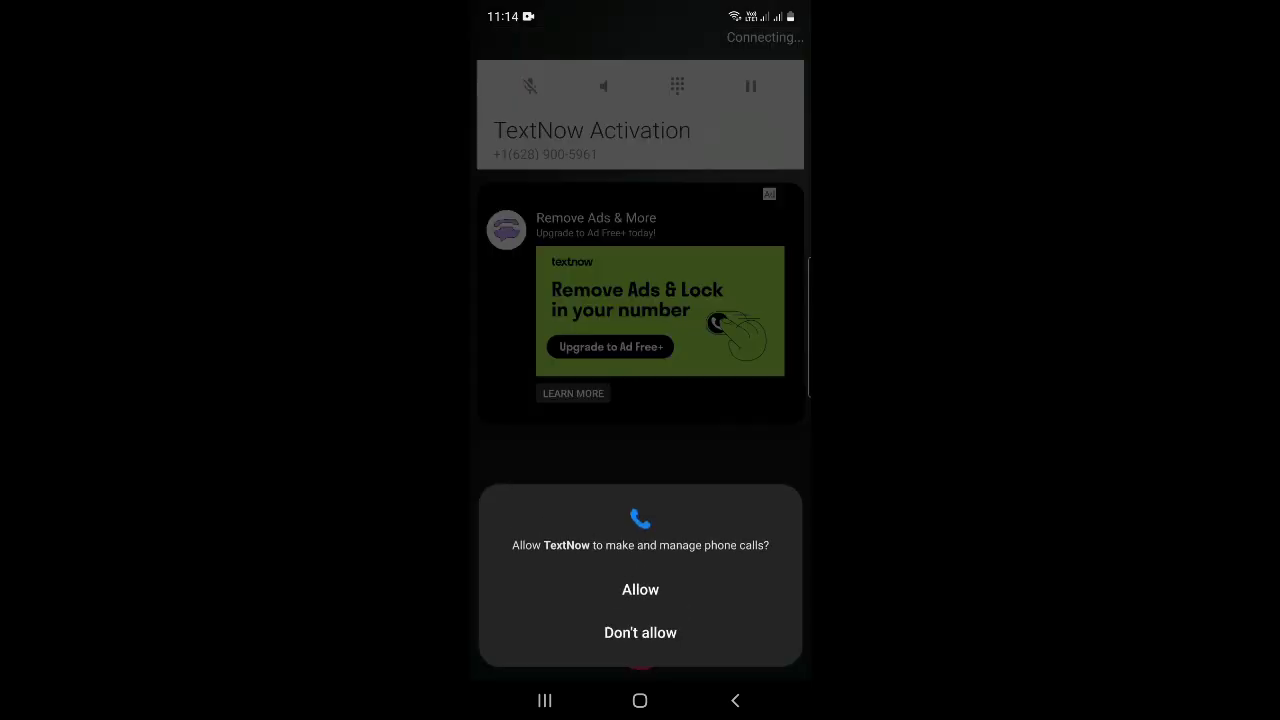
{"action": "left_click", "coordinate": [640, 586]}
{"action": "left_click", "coordinate": [640, 650]}
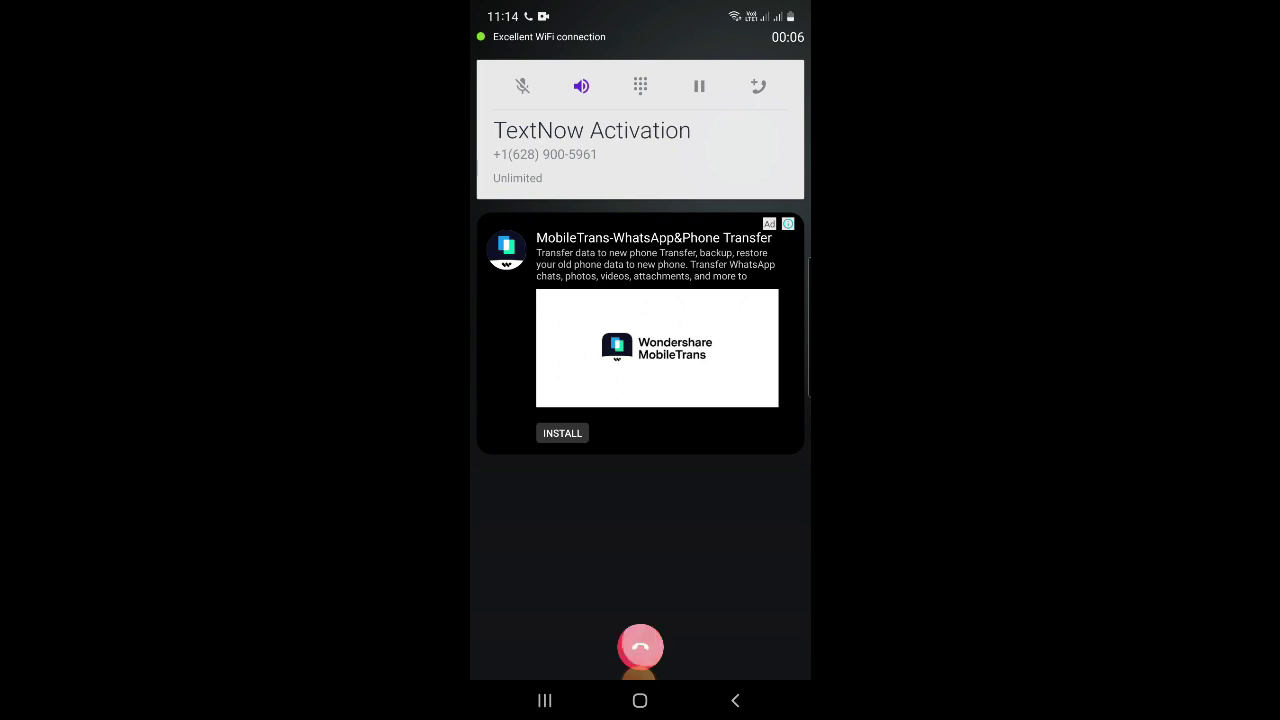
{"action": "left_click", "coordinate": [790, 50]}
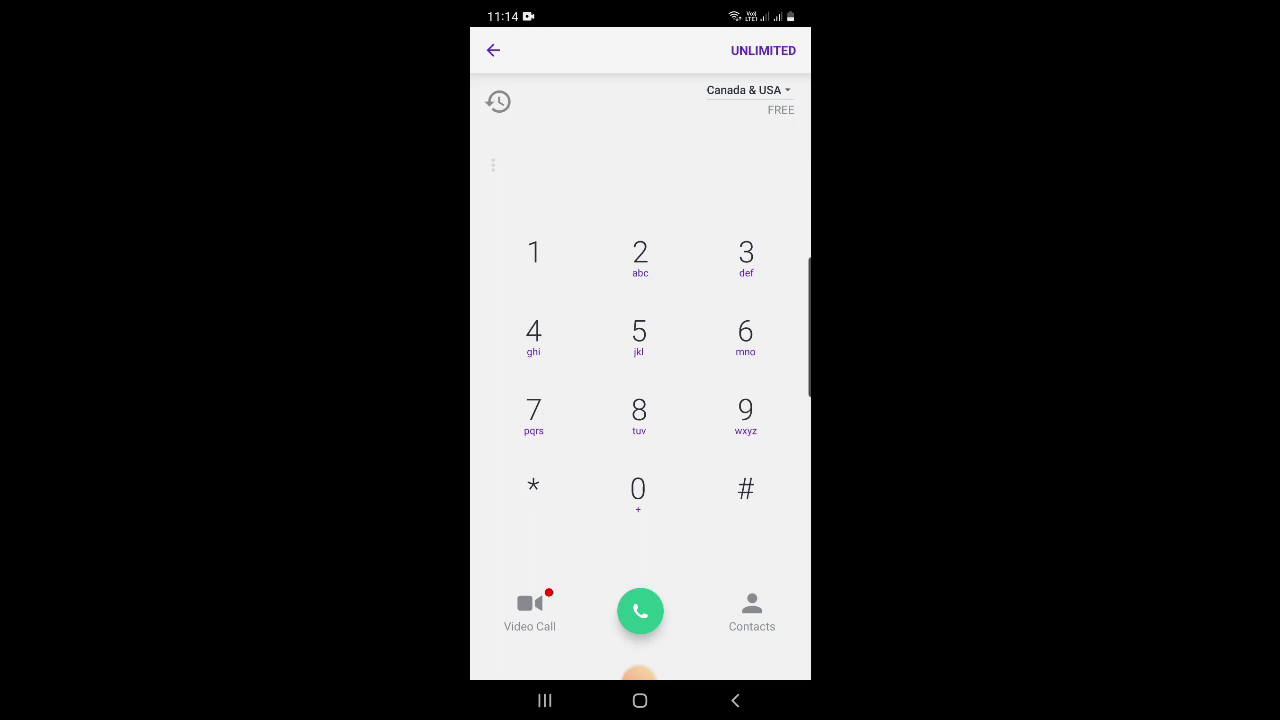
- Close the dialpad to see the outgoing TextNow Activation call in the inbox
{"action": "left_click", "coordinate": [493, 50]}
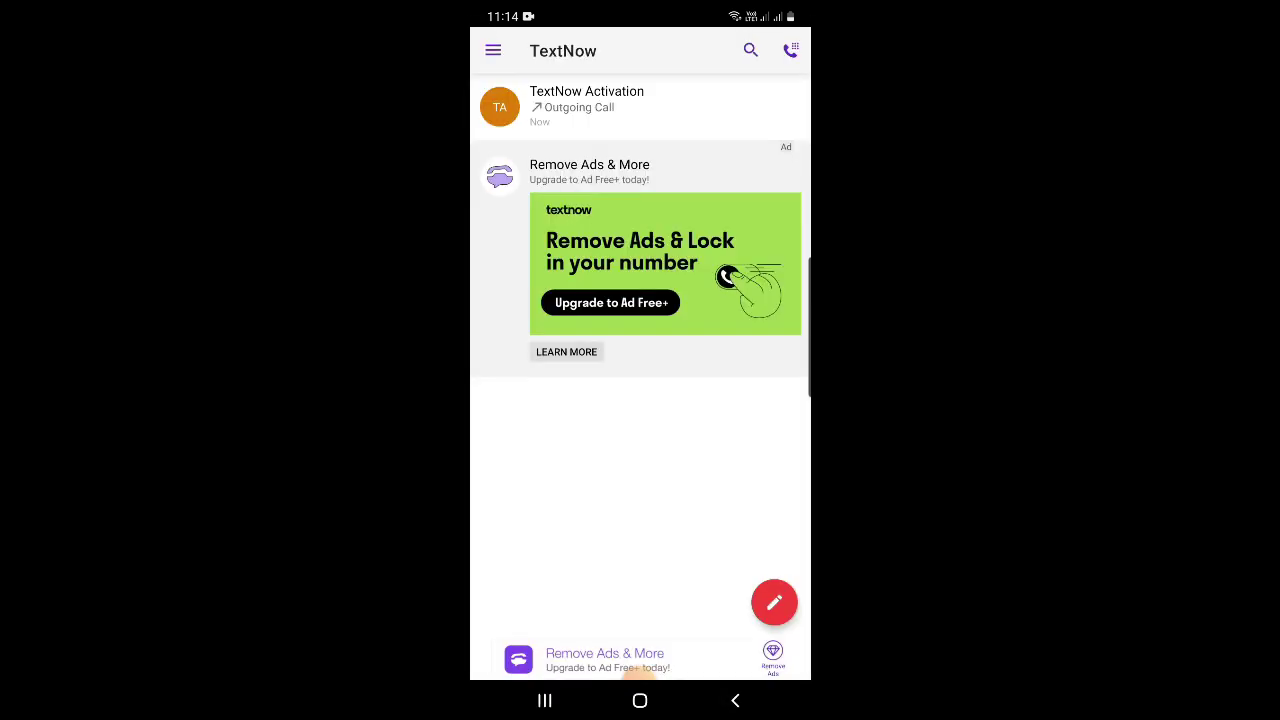